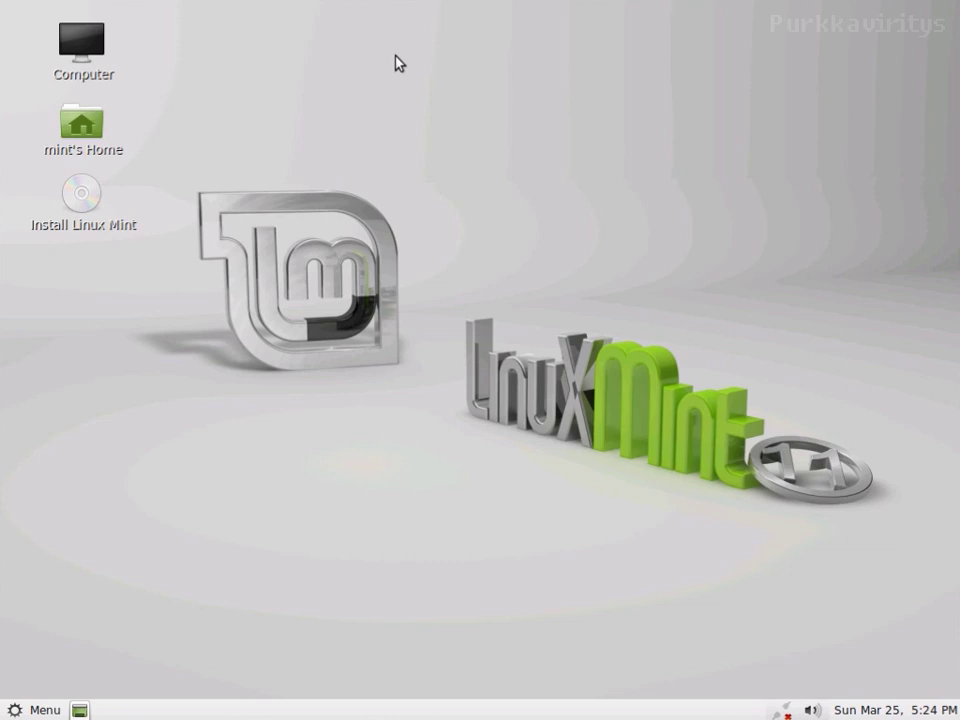
Launch the Linux Mint installer, keep English as the language and proceed past the preparation checks.
click(99, 196)
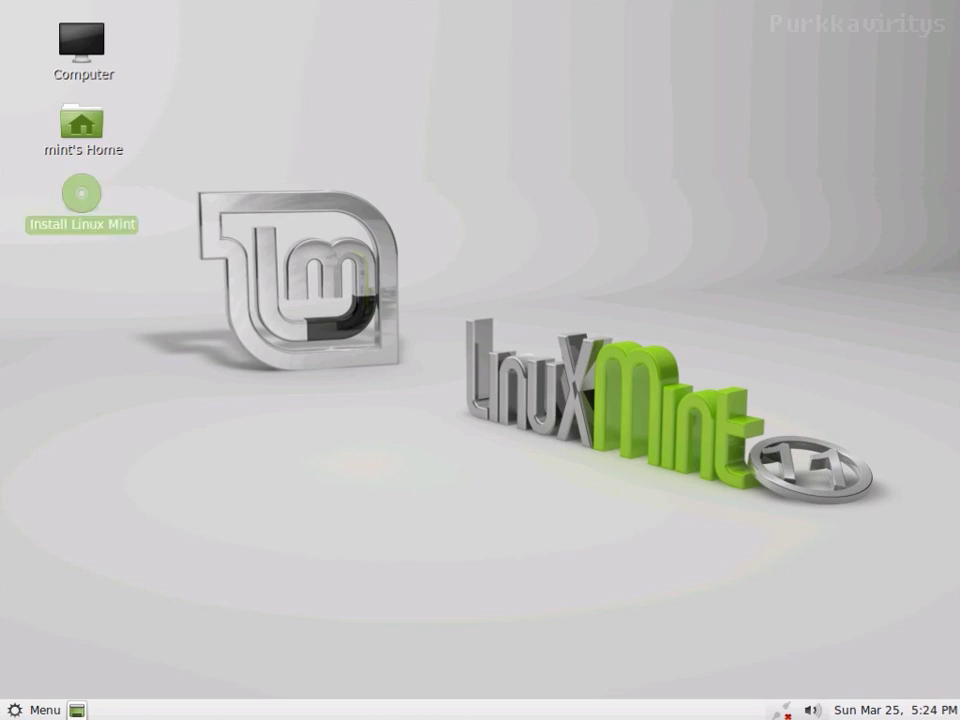
double_click(100, 198)
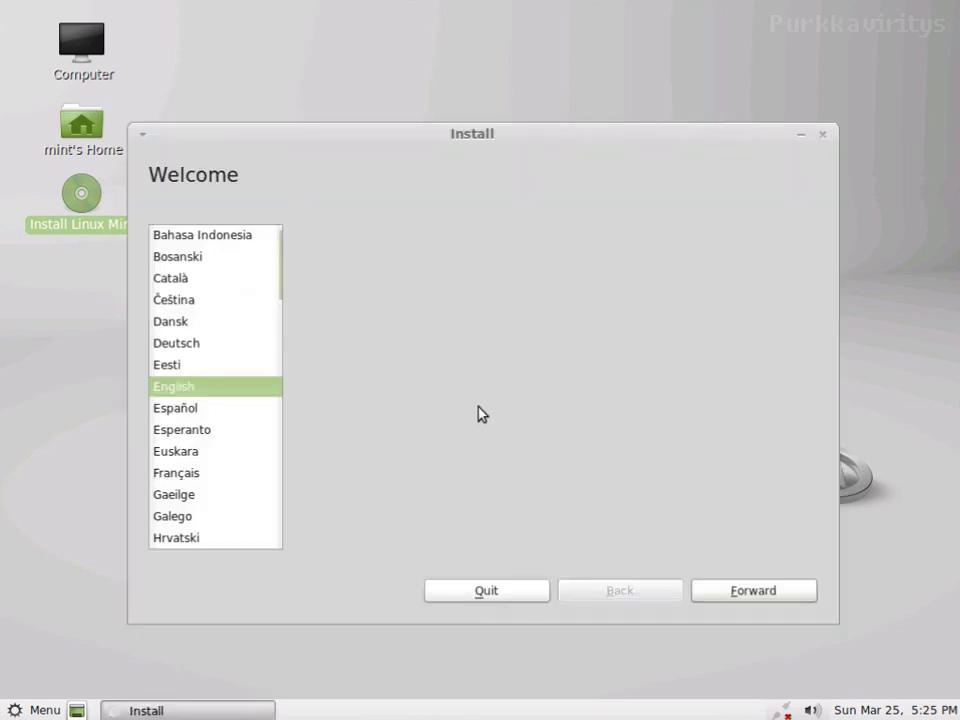
click(740, 592)
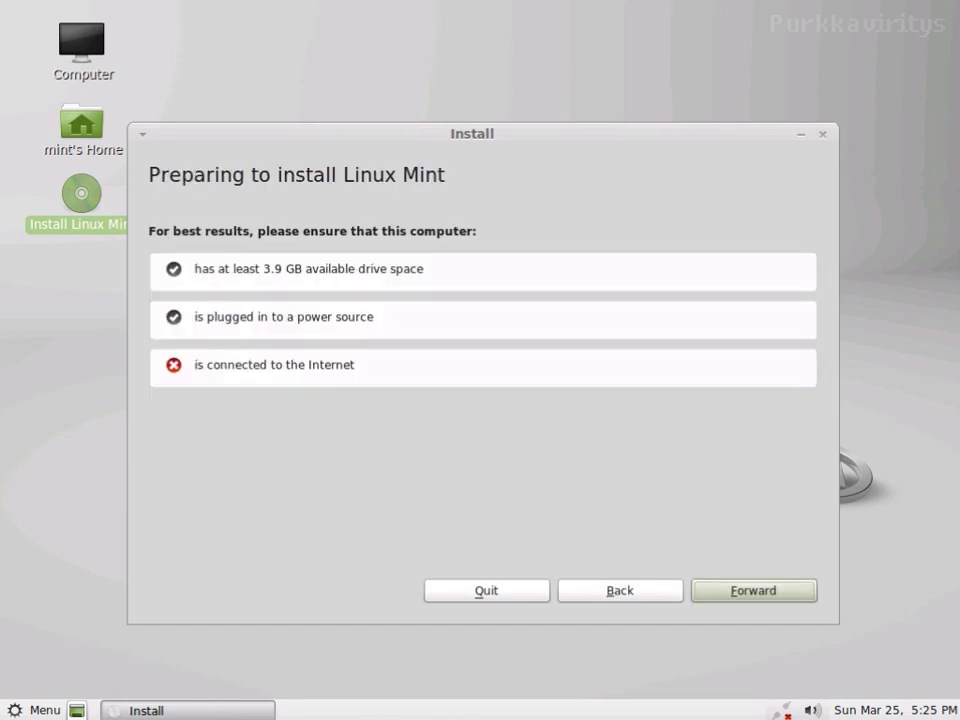
click(740, 591)
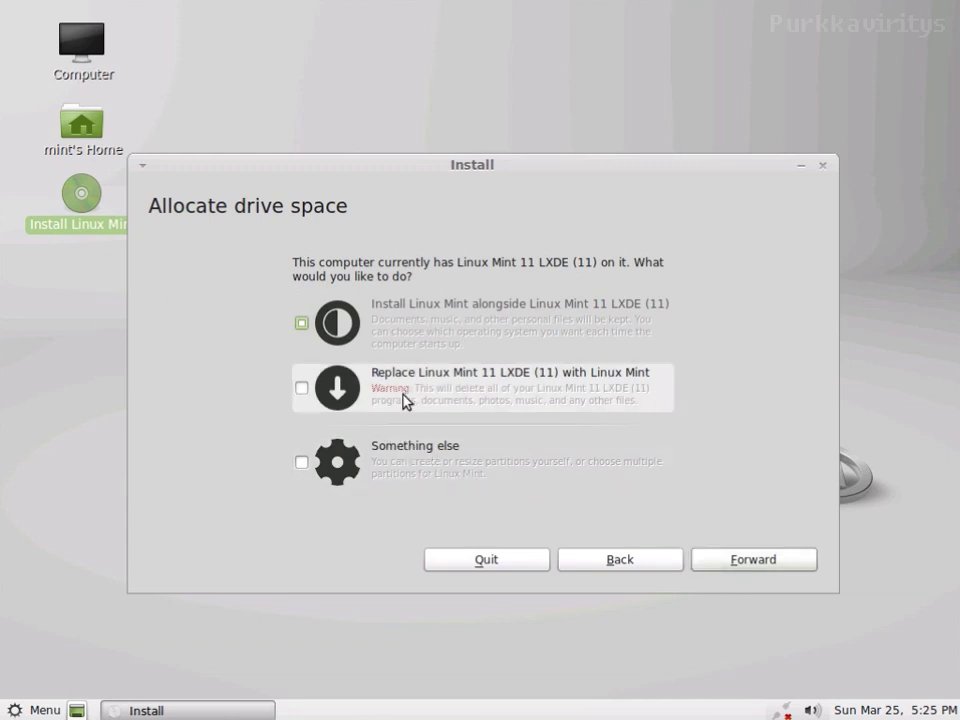
Choose to replace Linux Mint 11 LXDE with Linux Mint on the entire sda drive and start the installation.
click(470, 385)
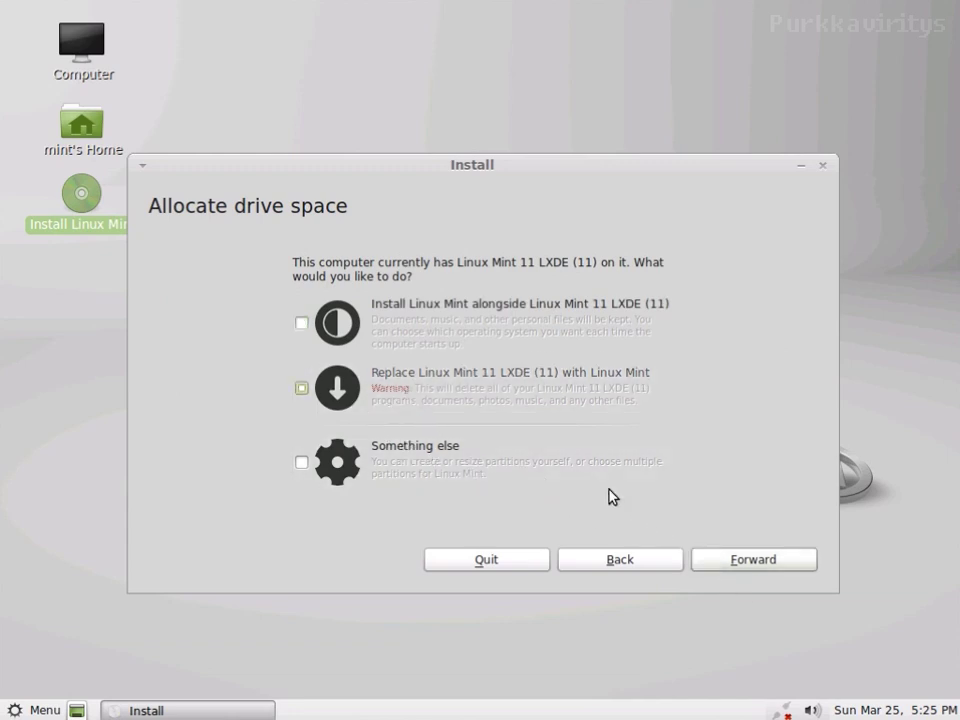
click(724, 566)
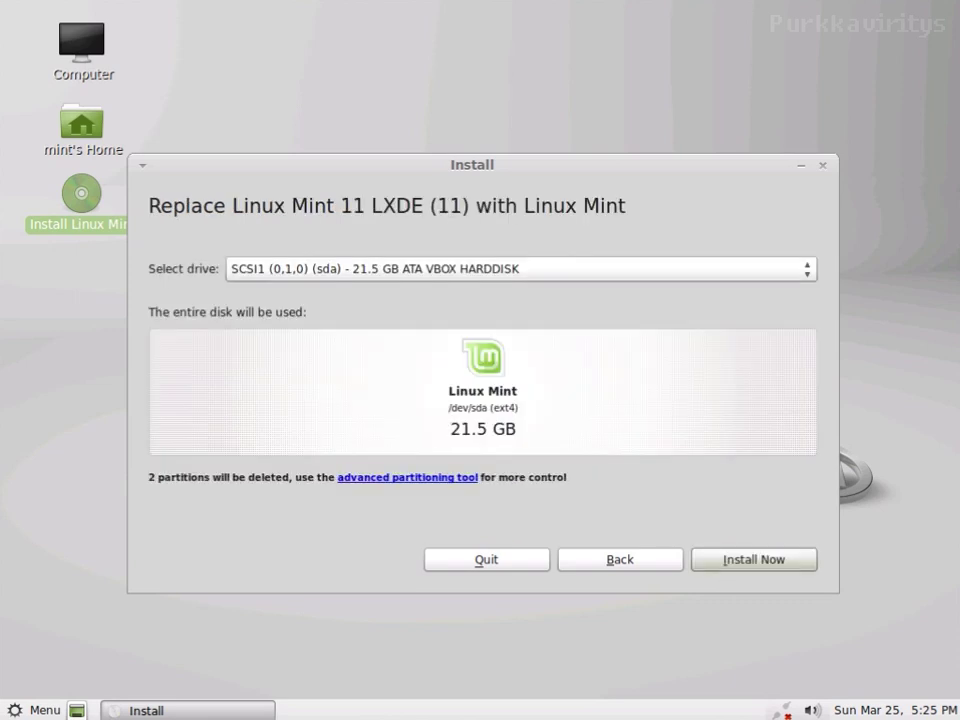
click(724, 566)
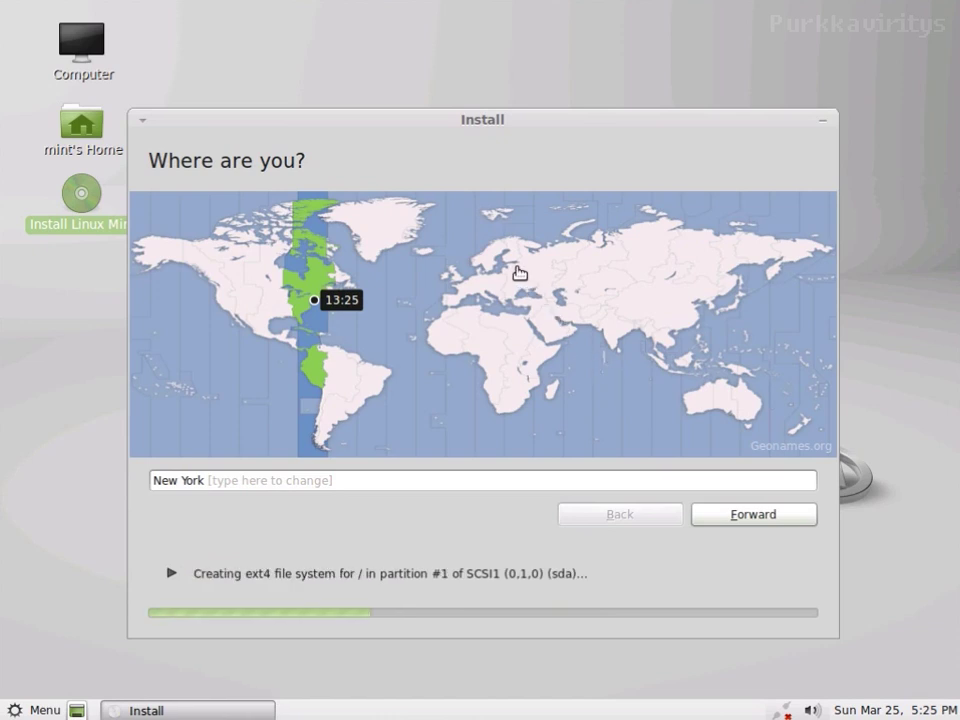
Set the location to Helsinki and the keyboard layout to Finland.
click(518, 264)
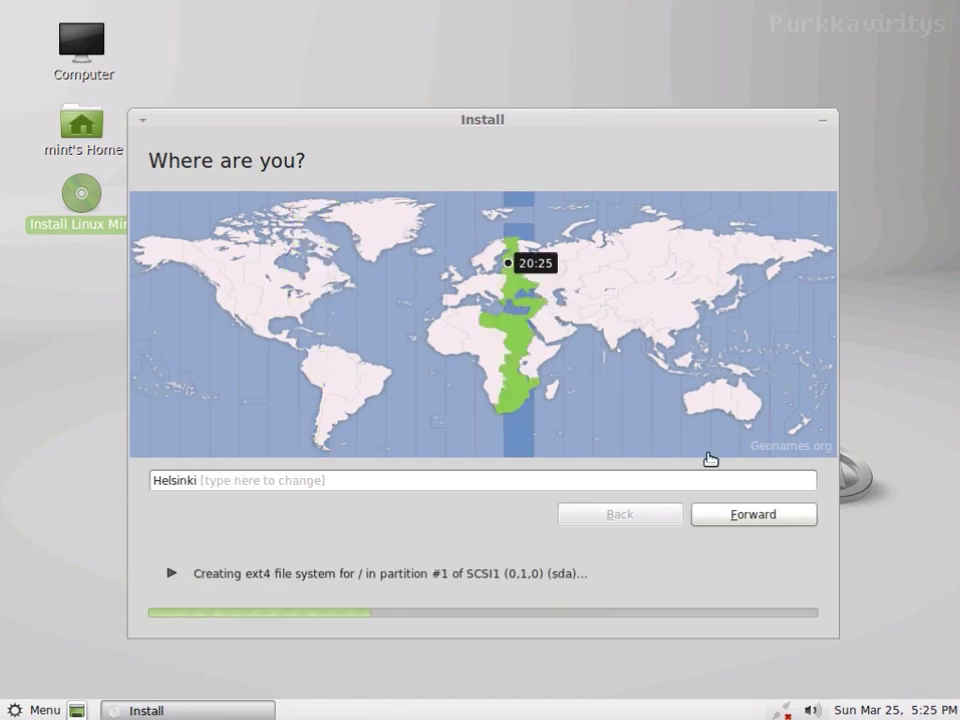
click(741, 522)
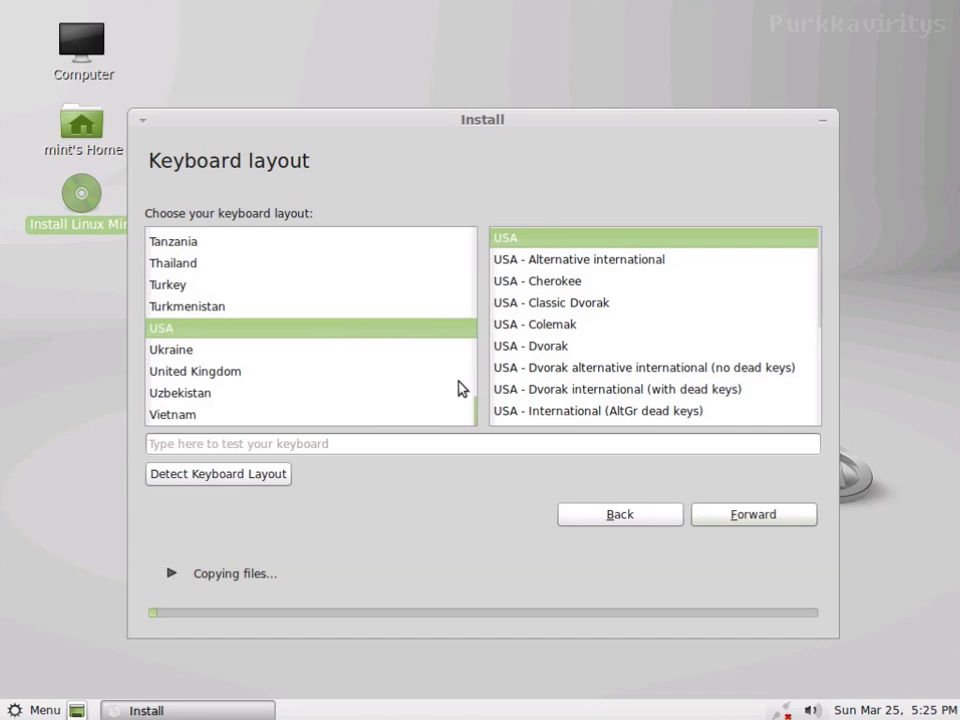
text(f)
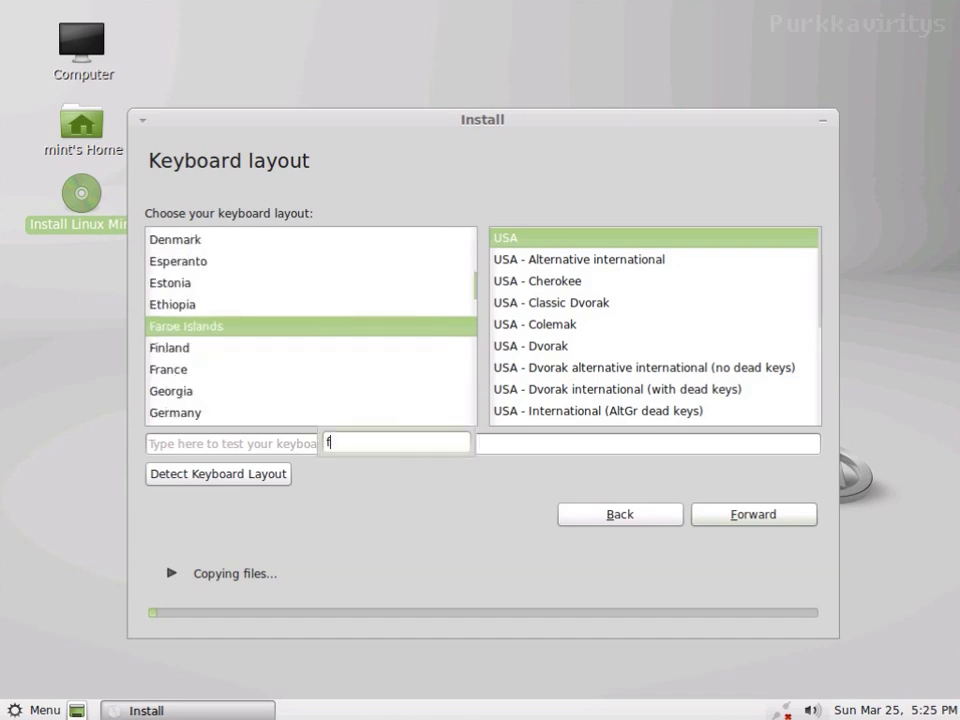
key(Down)
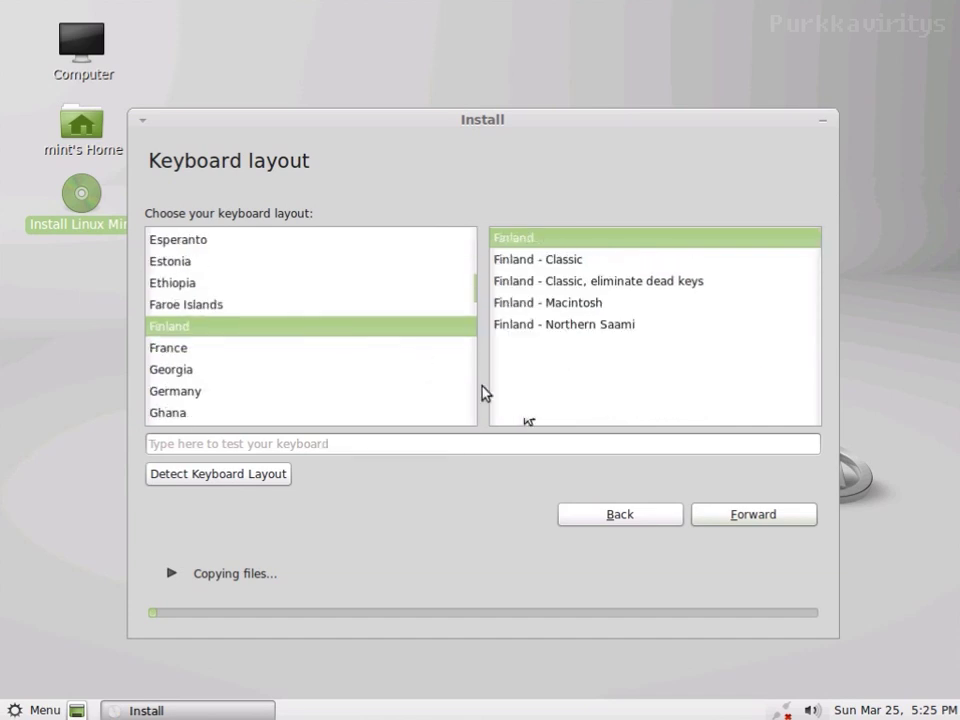
click(715, 512)
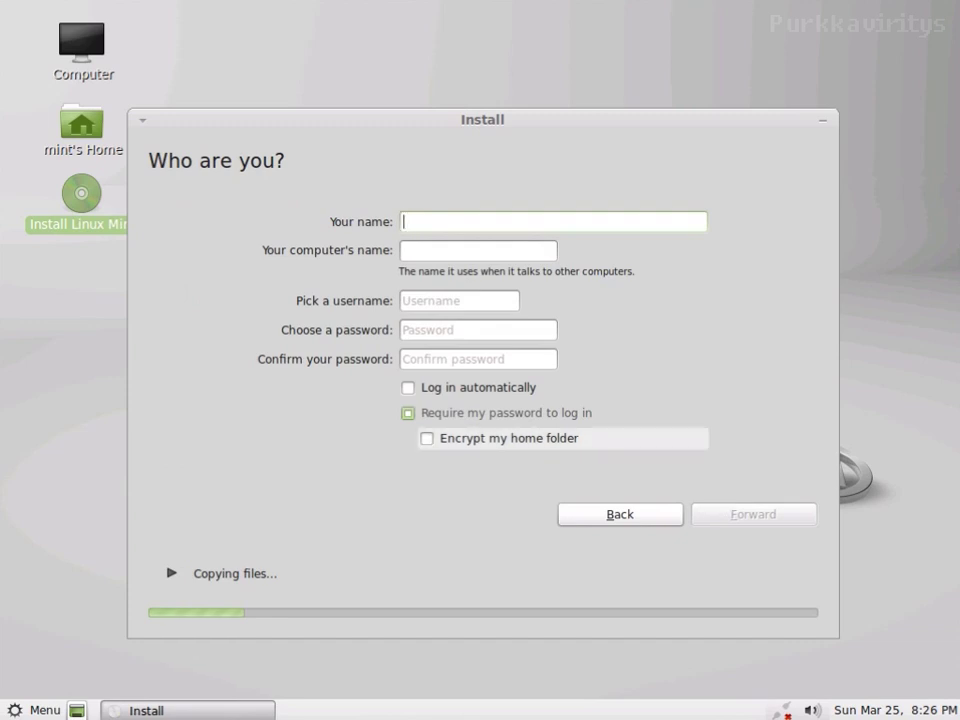
Enter the account owner's name in the user details form.
text(P)
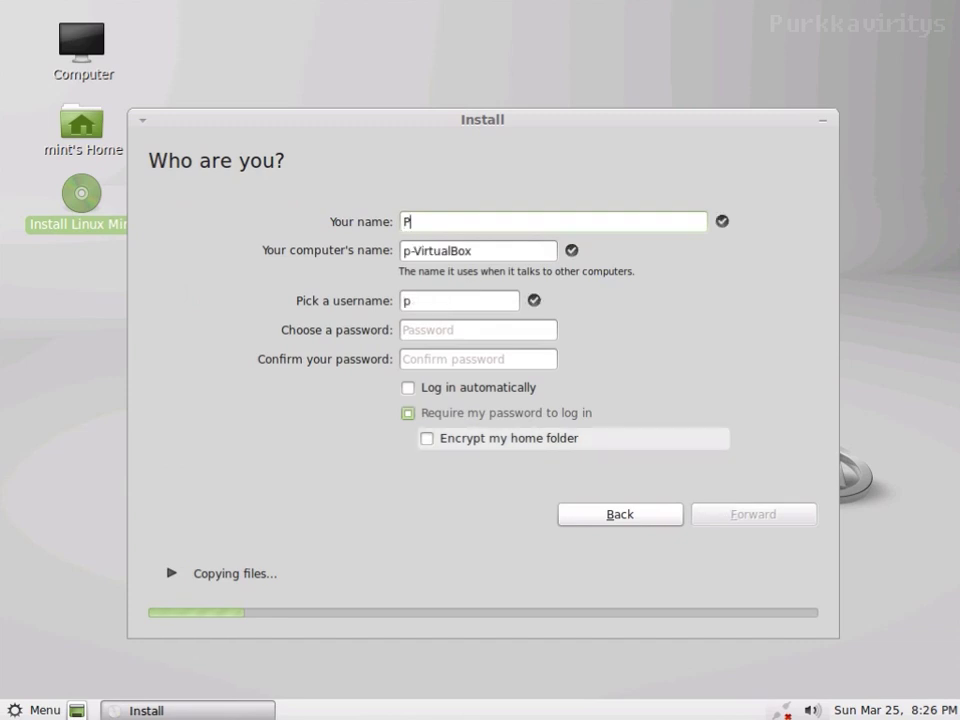
text(urkkavir)
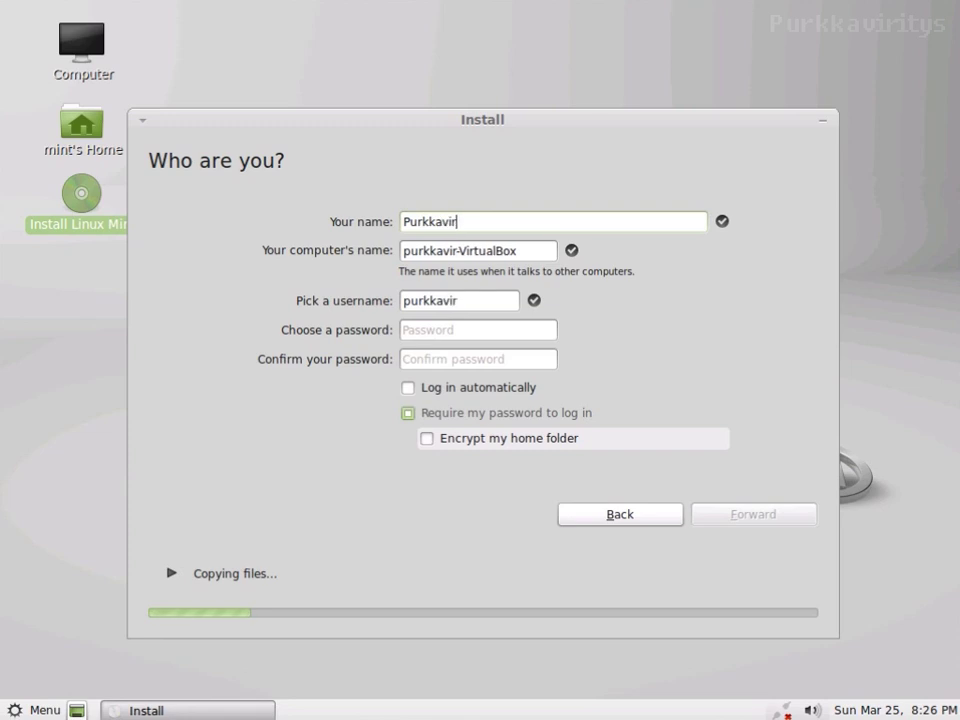
text(itys)
key(Tab)
Shorten the computer's name to purkkaBox.
click(517, 250)
key(BackSpace)
key(BackSpace)
key(BackSpace)
key(BackSpace)
key(BackSpace)
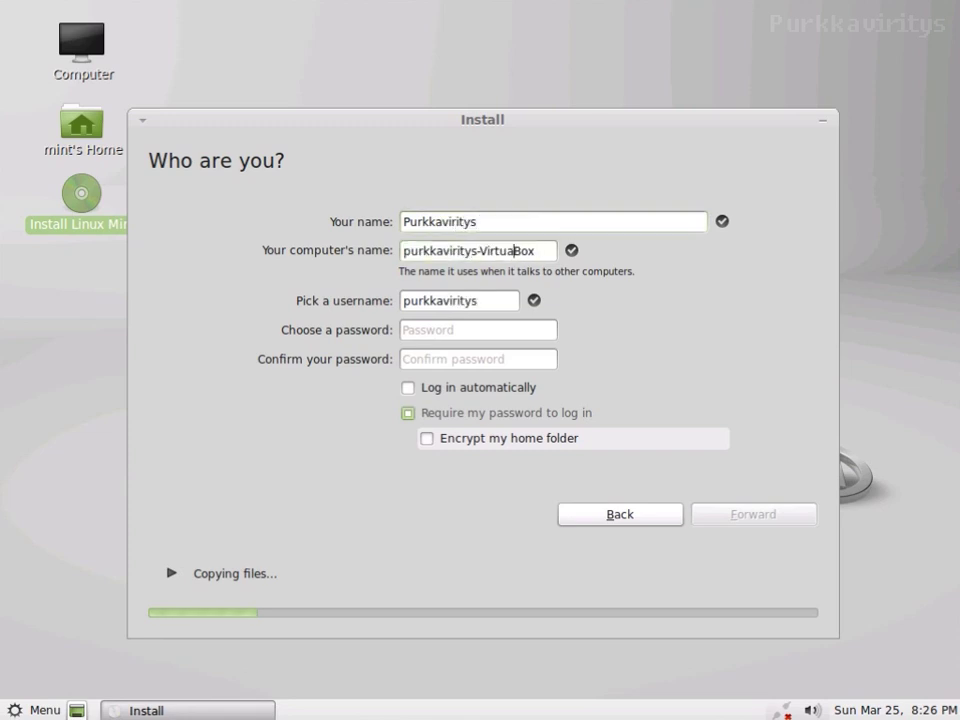
key(BackSpace)
key(BackSpace)
key(BackSpace)
key(BackSpace)
key(BackSpace)
key(BackSpace)
key(BackSpace)
key(BackSpace)
key(BackSpace)
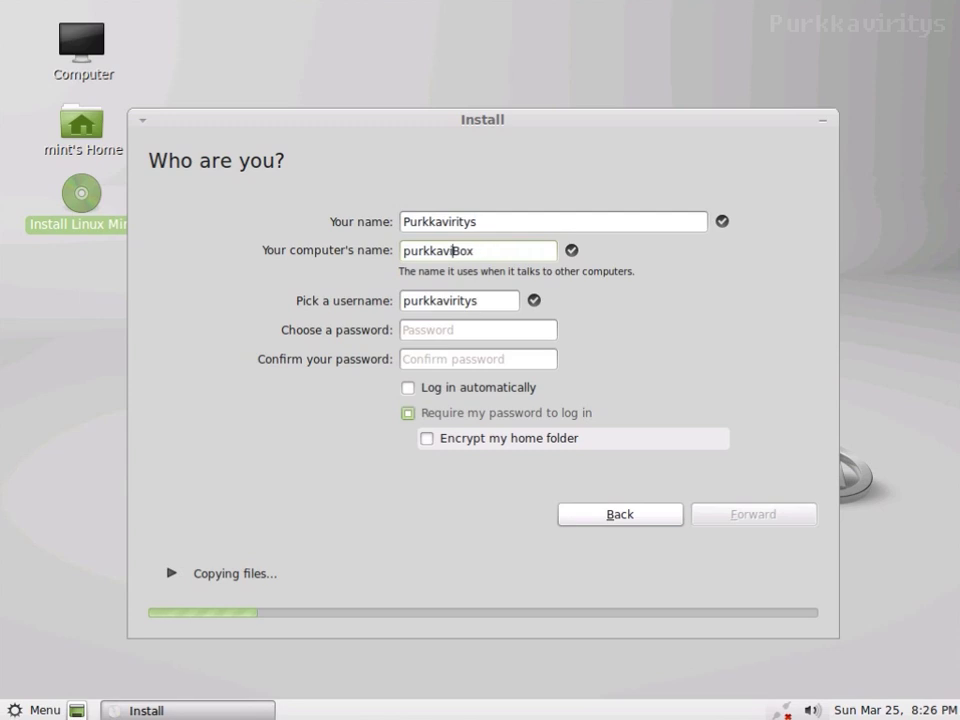
key(BackSpace)
Enter and confirm the account password, keeping the password required at login, and submit the user details.
key(Tab)
key(Tab)
text(*******)
key(Tab)
text(*******)
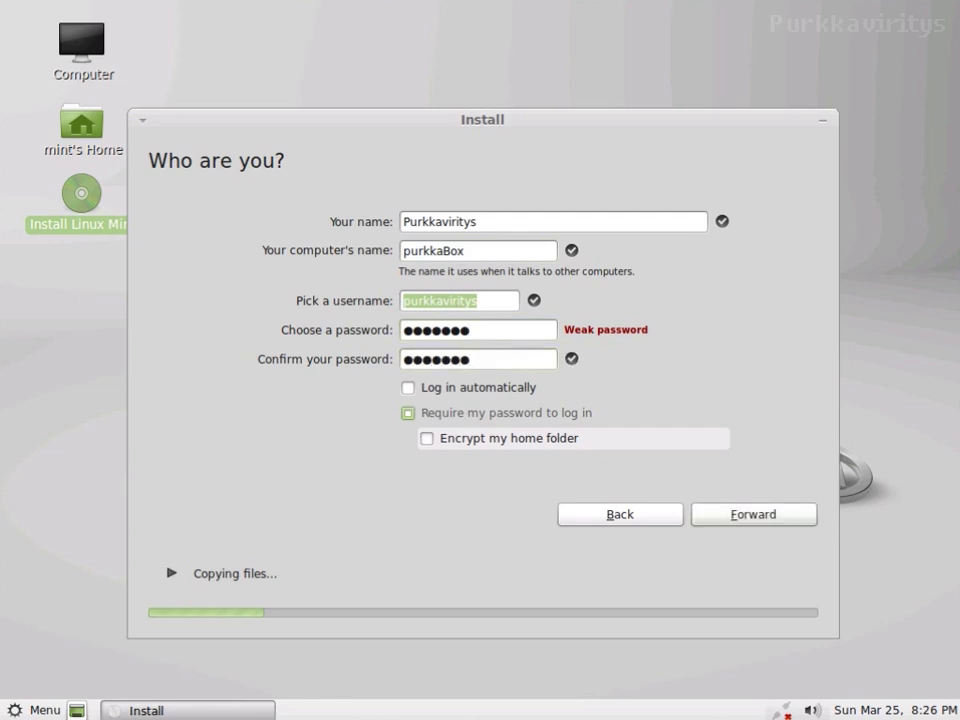
click(727, 515)
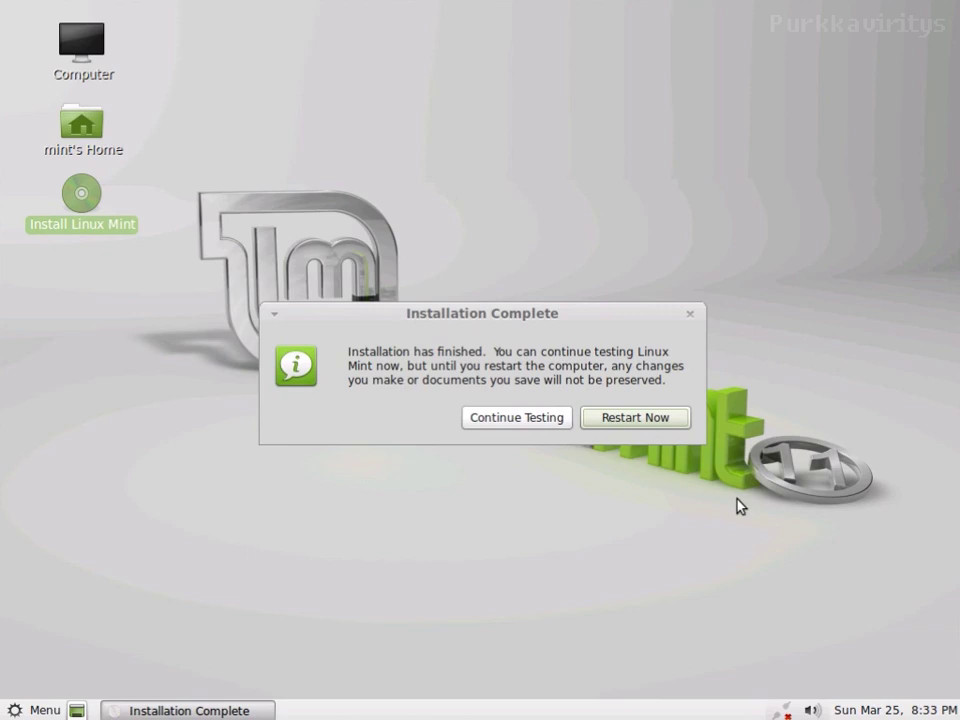
Restart into the installed system and log in to the new account with its password.
click(672, 424)
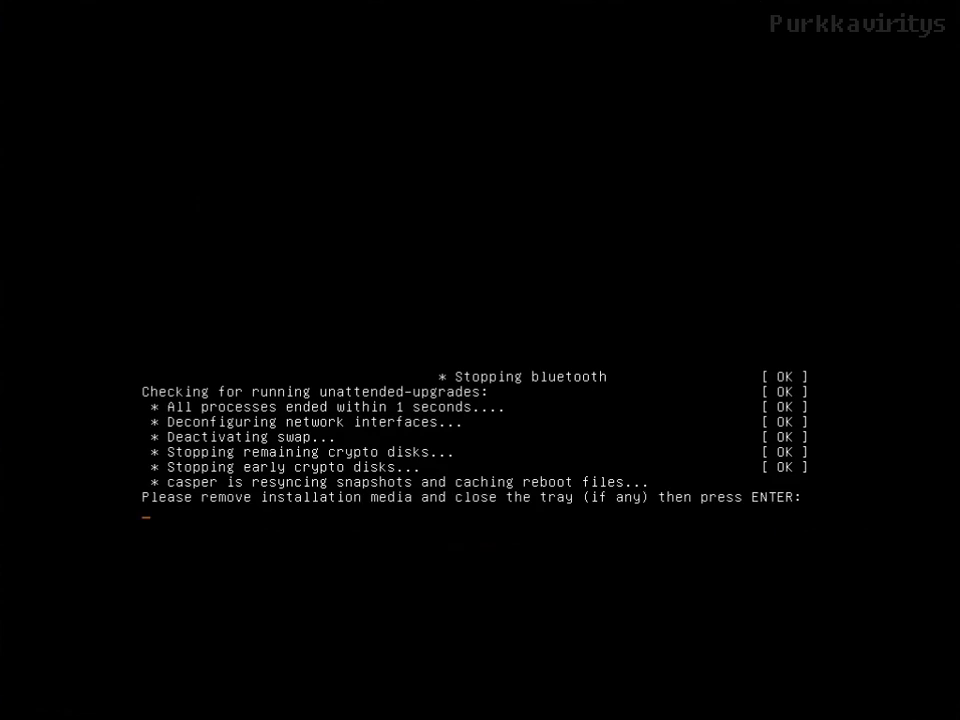
key(Return)
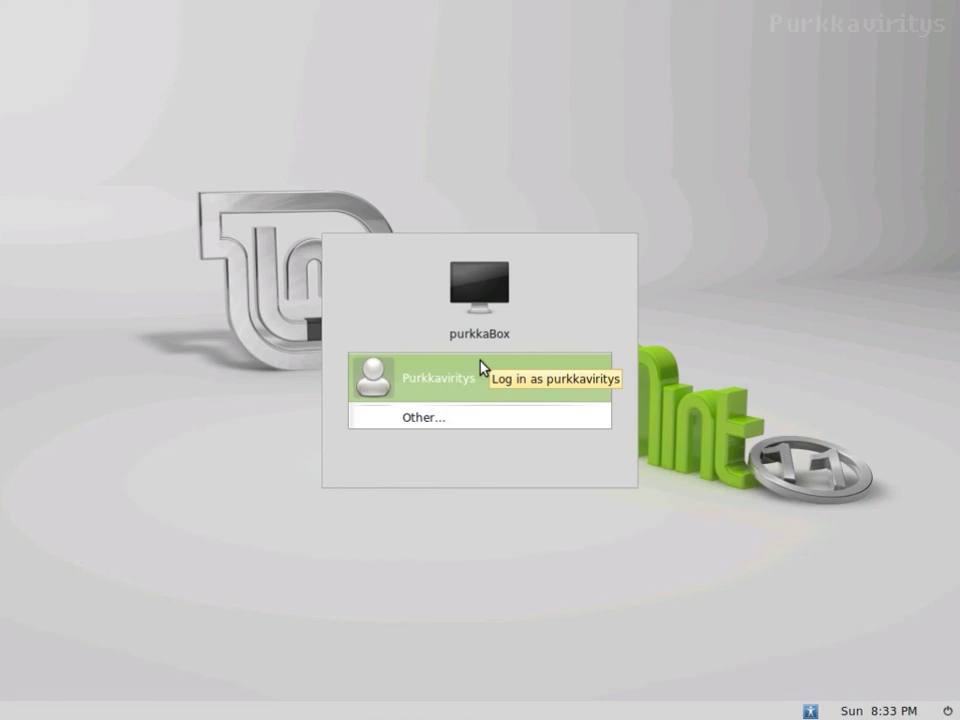
click(480, 368)
text(•••••••)
key(Return)
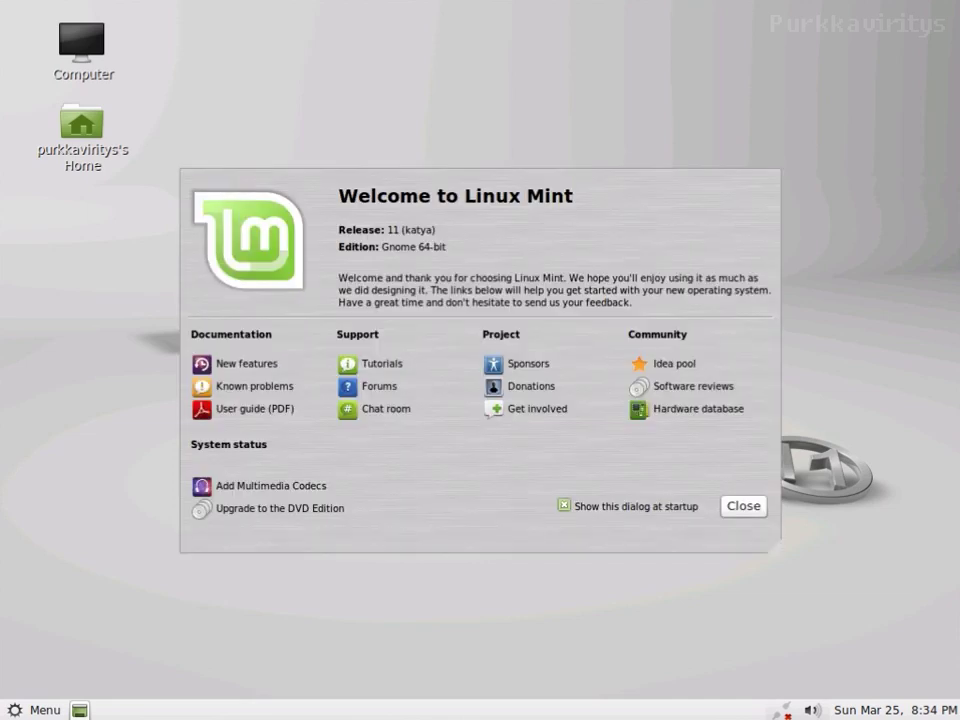
Close the Linux Mint welcome dialog and shut down the computer.
click(750, 508)
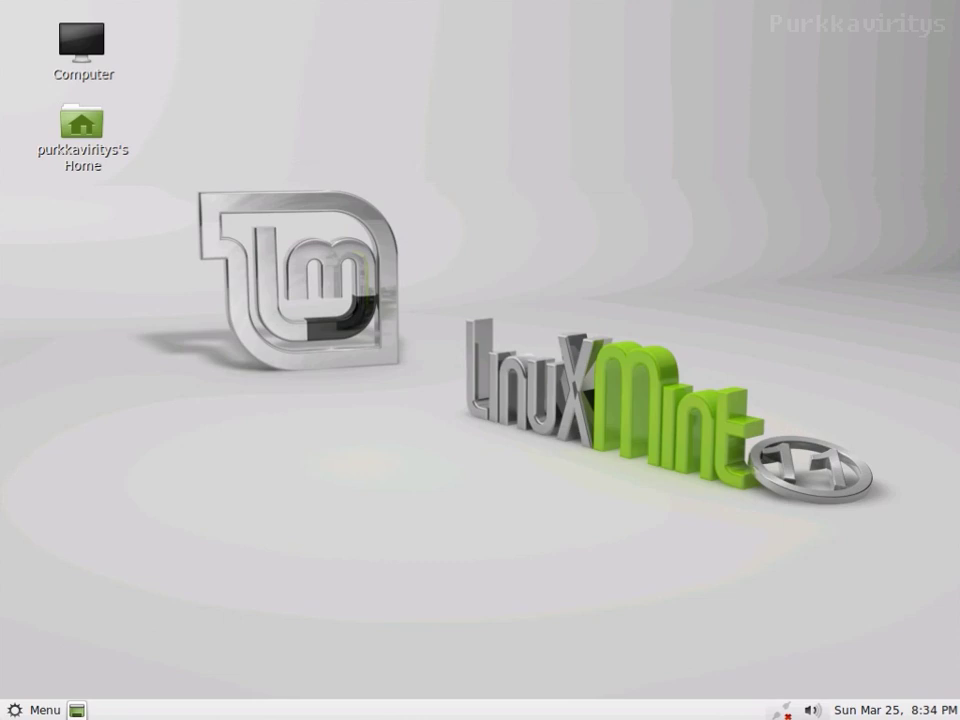
click(15, 711)
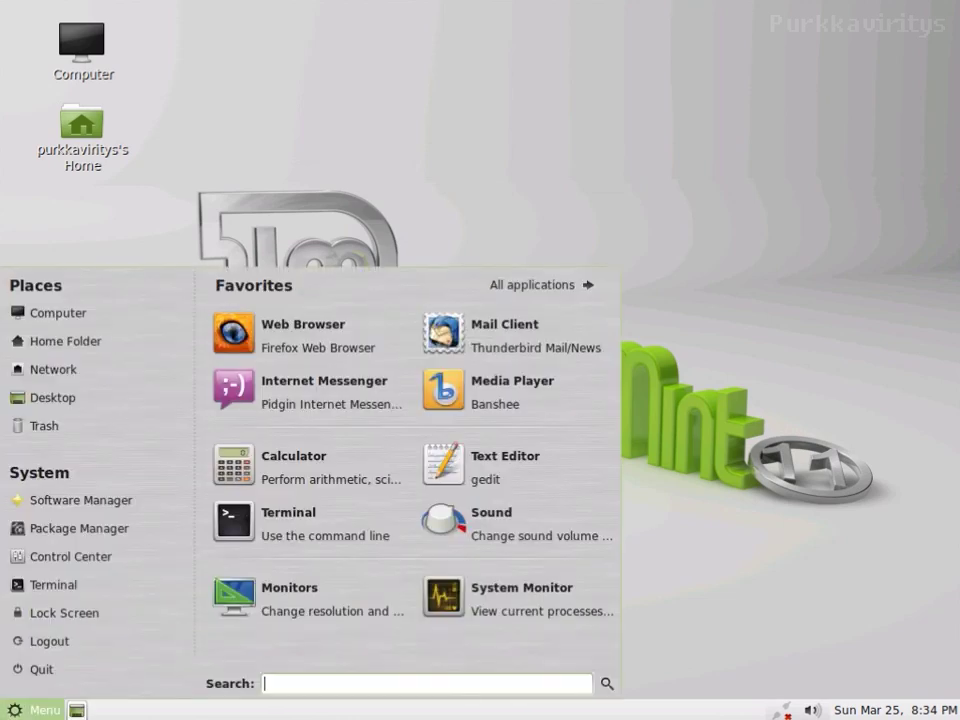
click(45, 670)
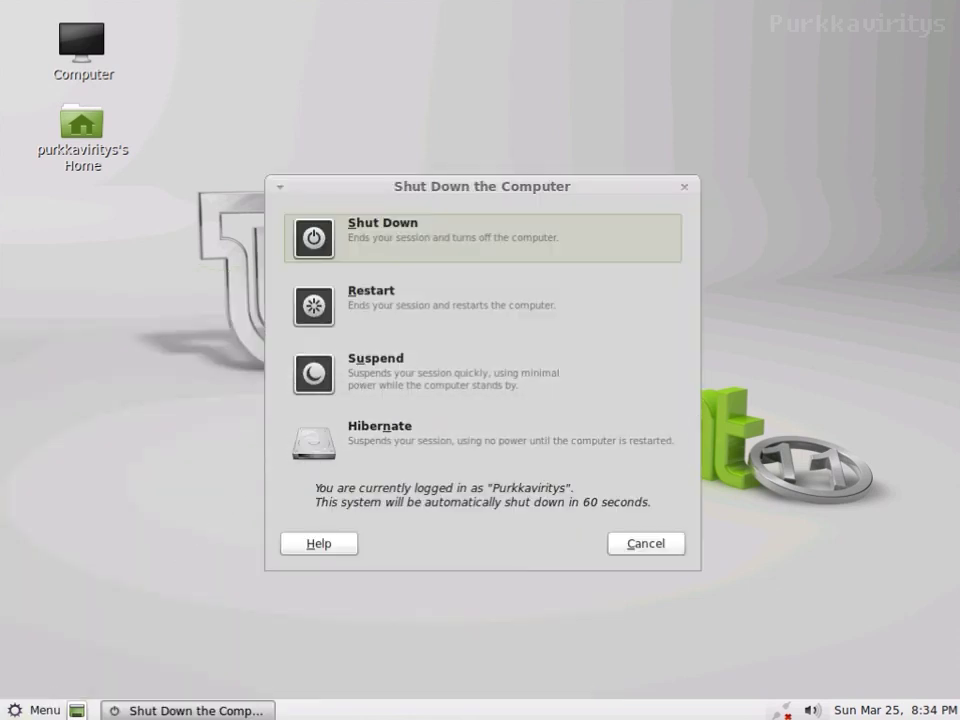
click(397, 259)
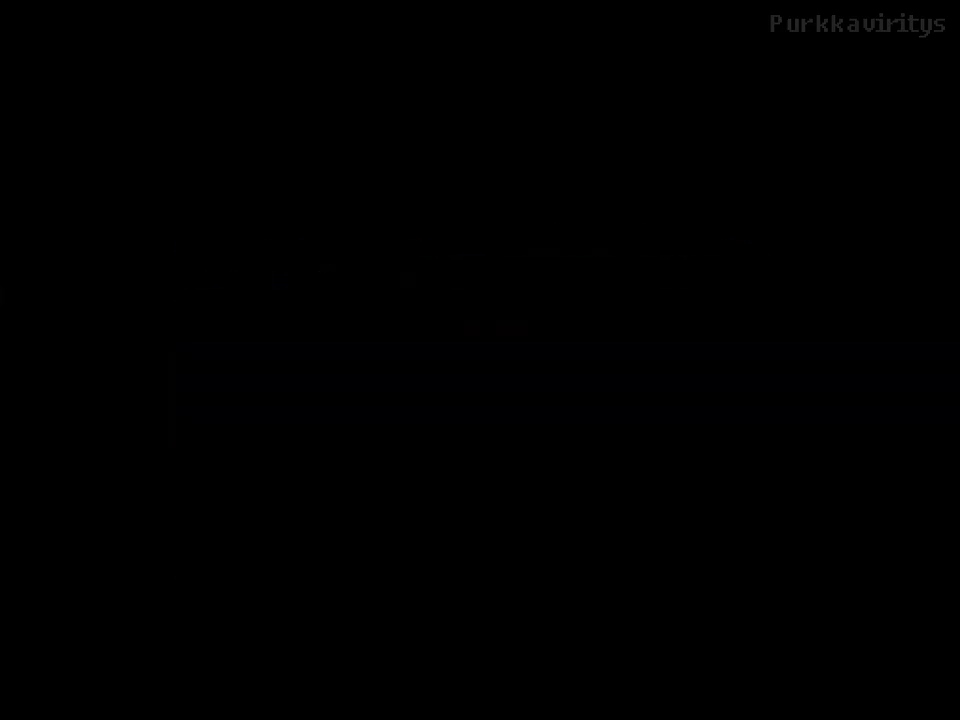